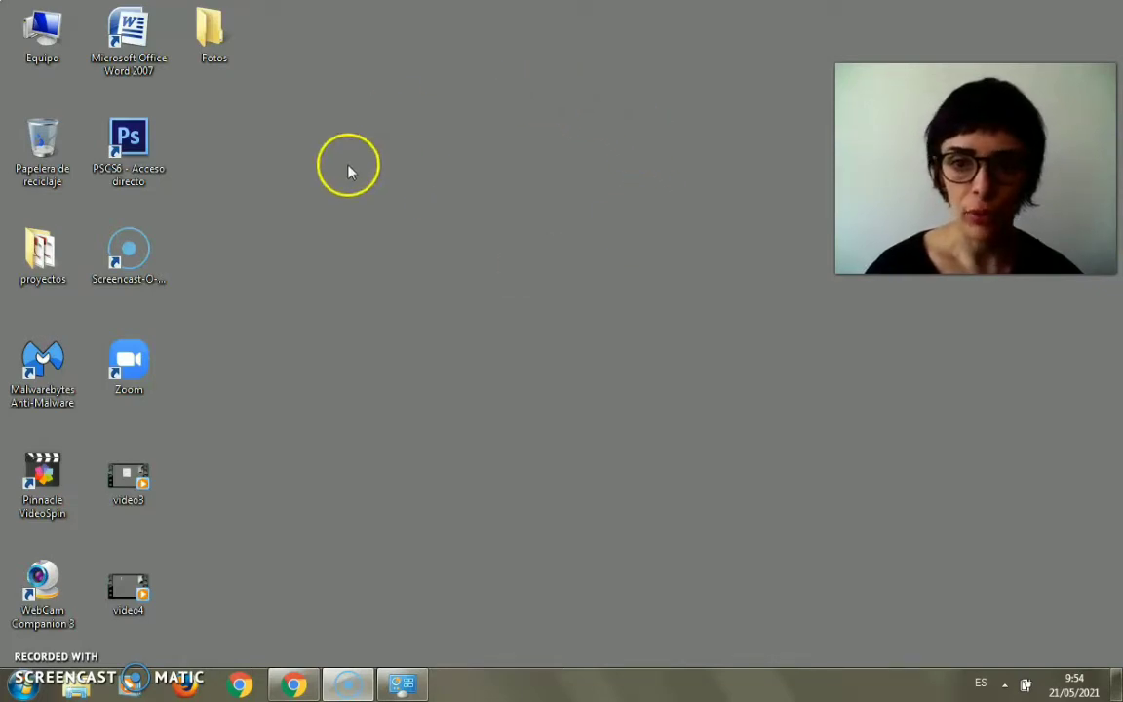
Open the desktop's personalization settings and maximize the window
right_click(457, 148)
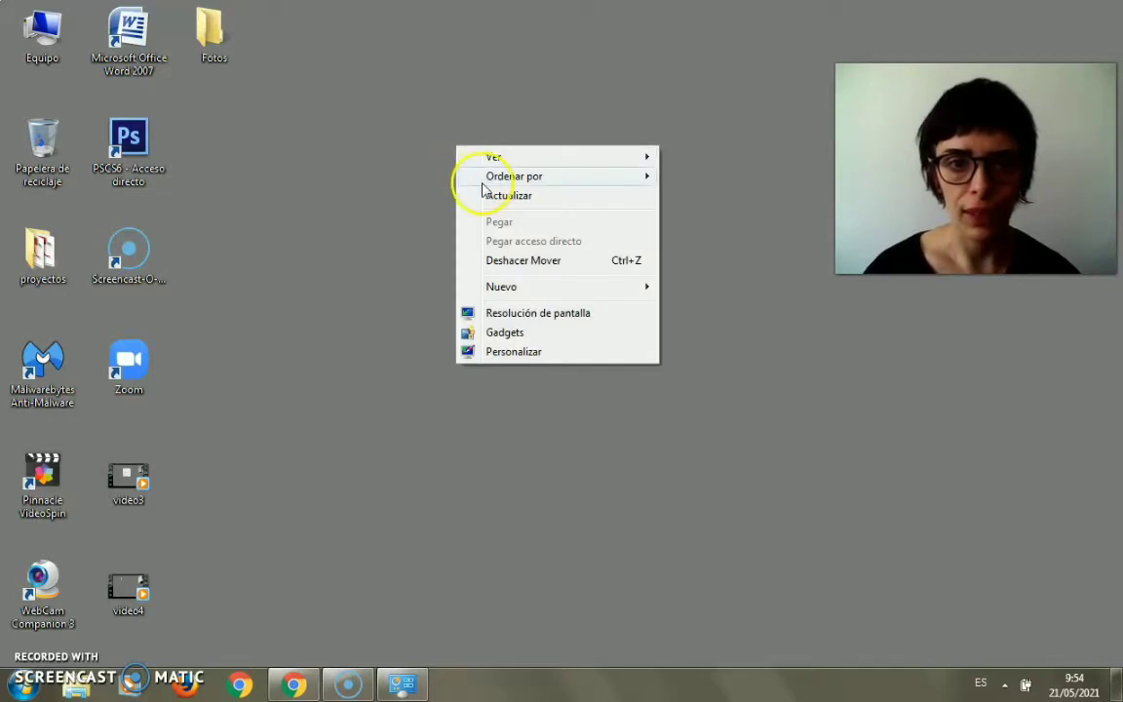
left_click(533, 353)
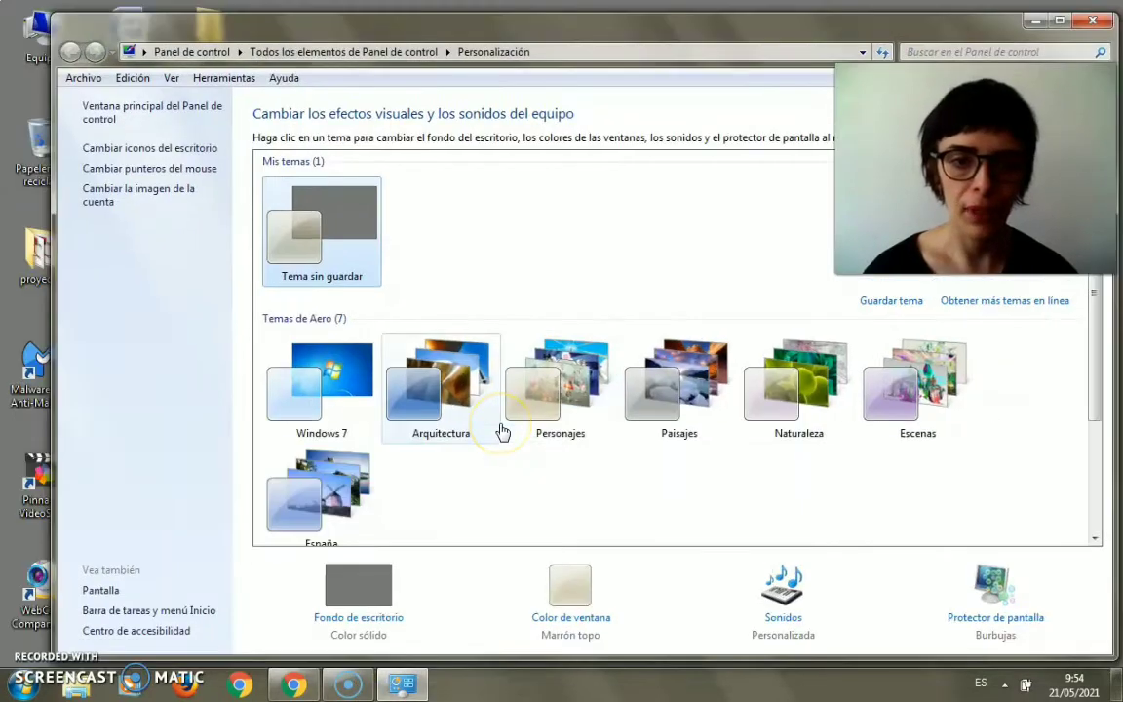
double_click(566, 25)
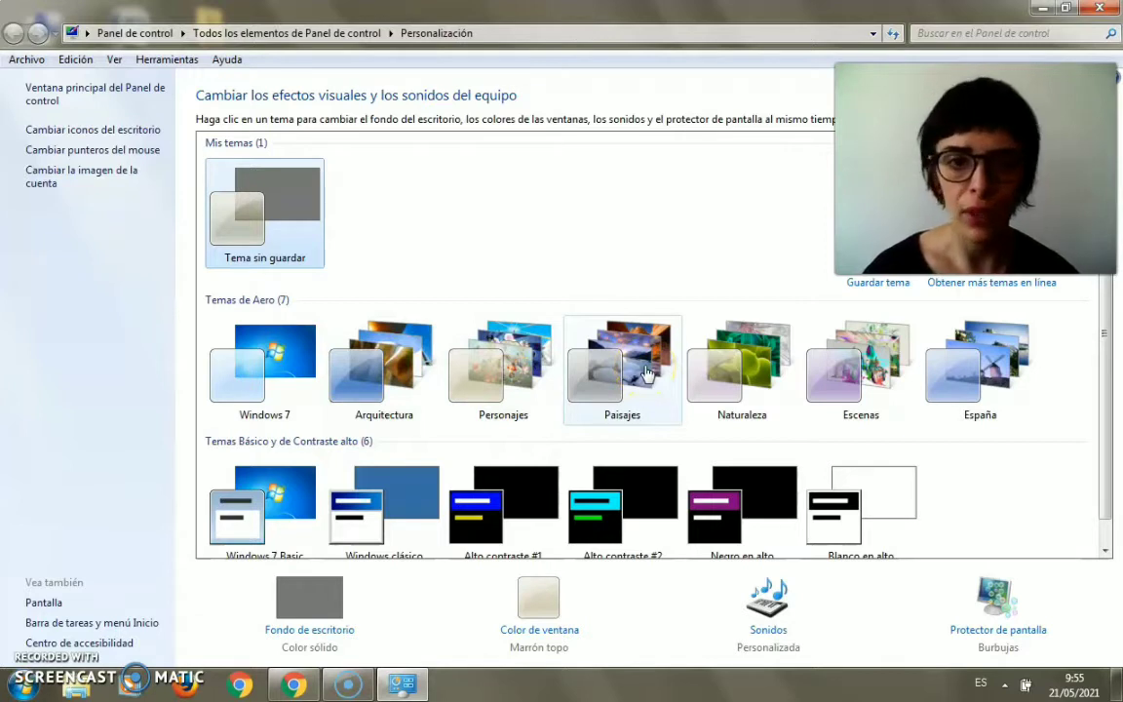
Try the Arquitectura Aero theme on the desktop, then reapply the unsaved theme
left_click(460, 402)
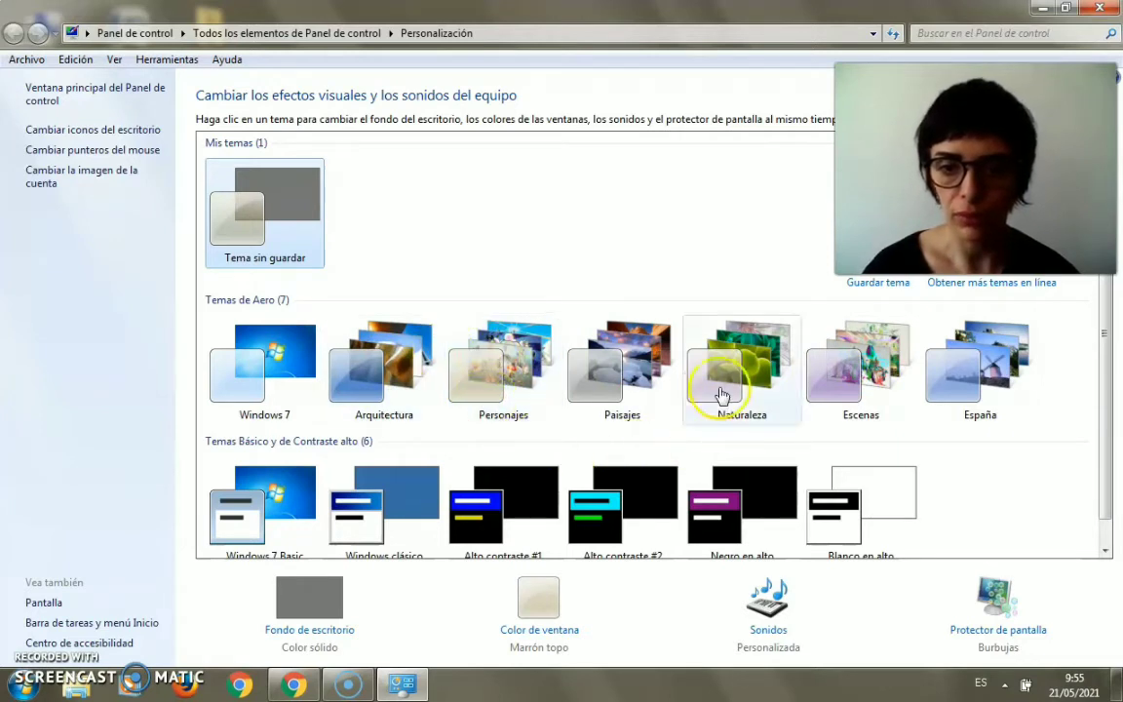
left_click(388, 380)
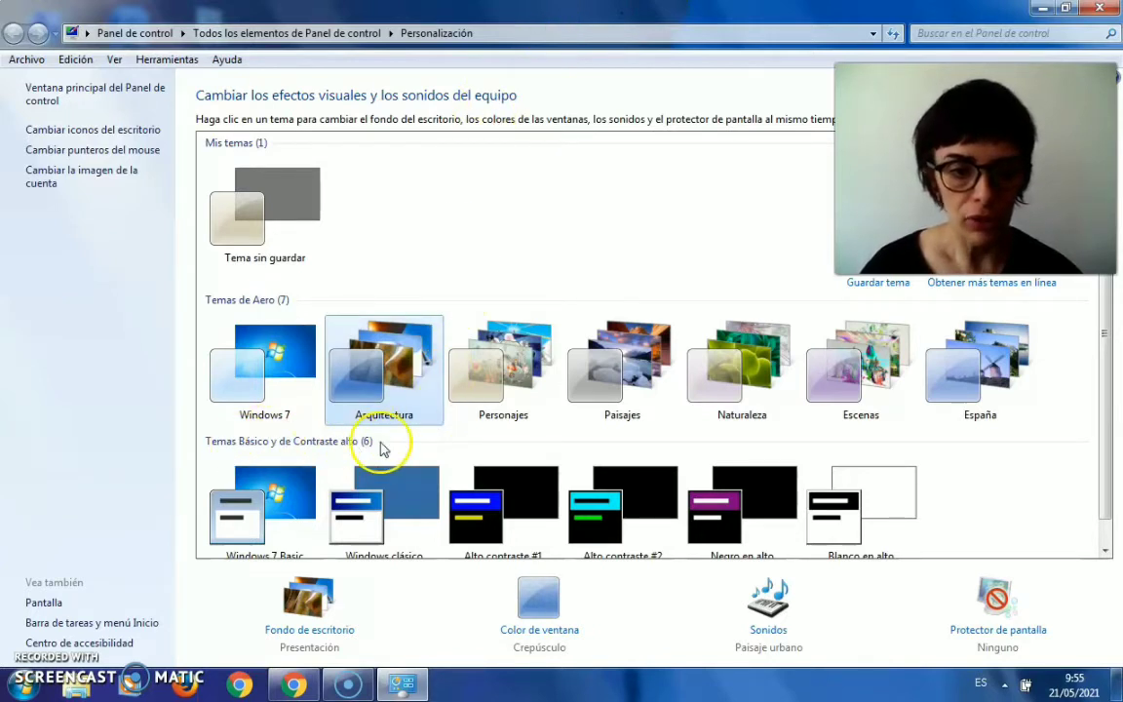
left_click(277, 224)
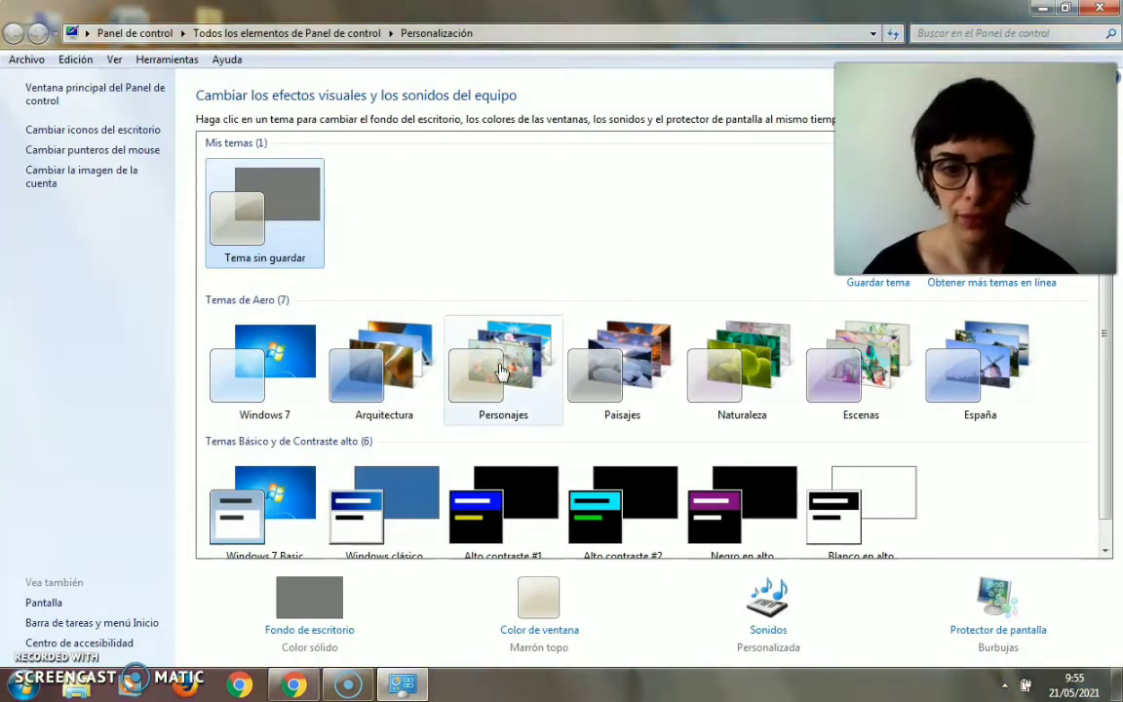
Try the Negro en alto contraste theme, then return to the unsaved theme
scroll(504, 277, "down", 1)
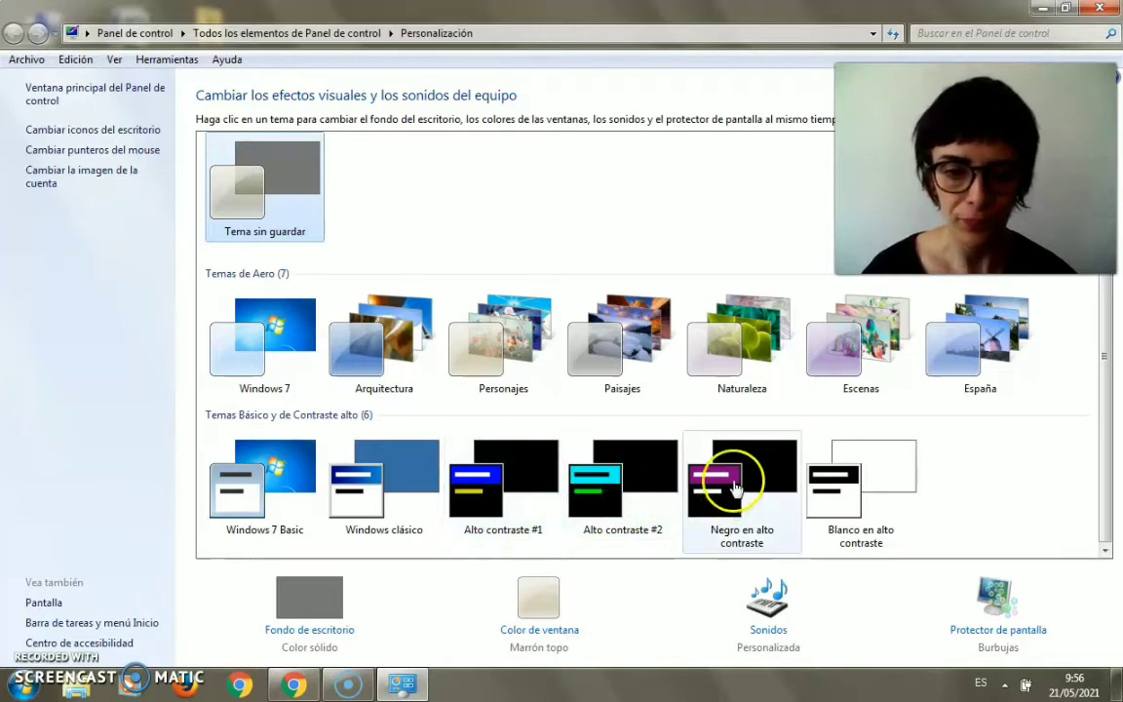
left_click(768, 472)
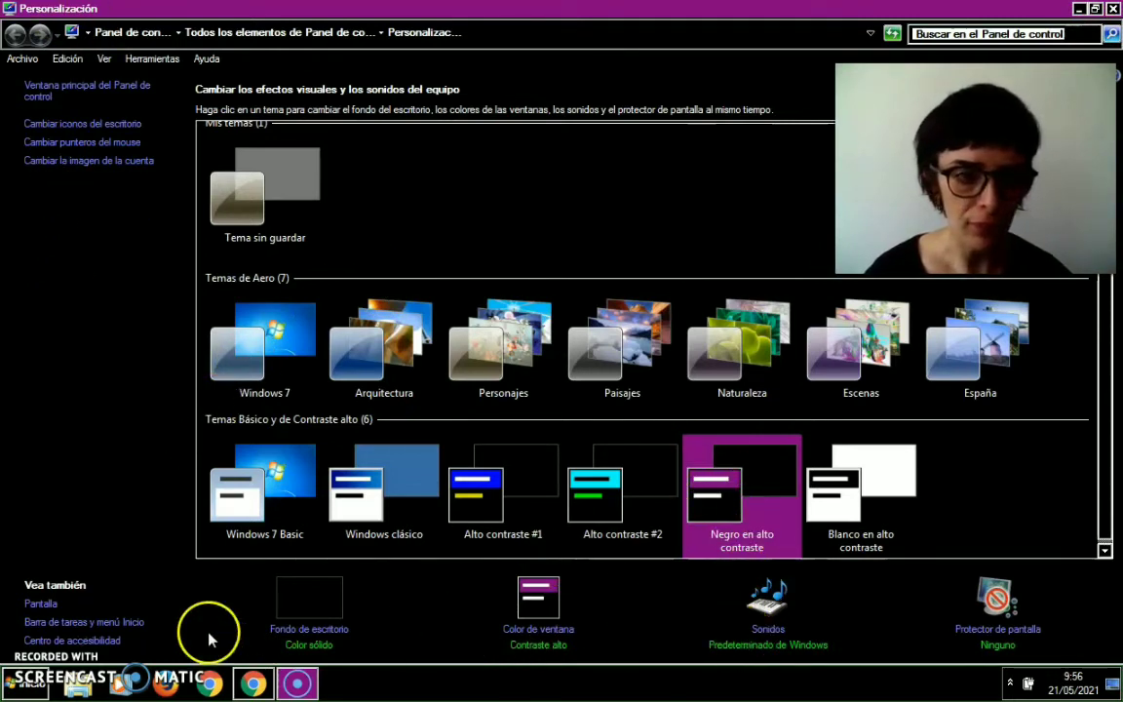
left_click(297, 187)
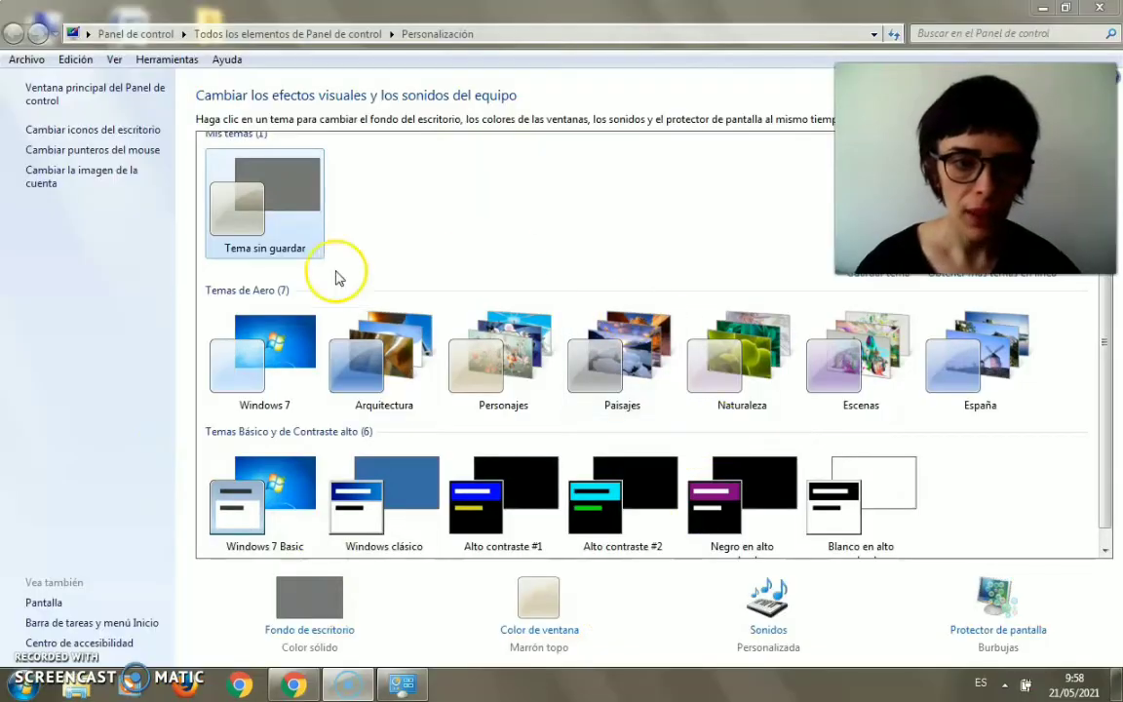
left_click(771, 494)
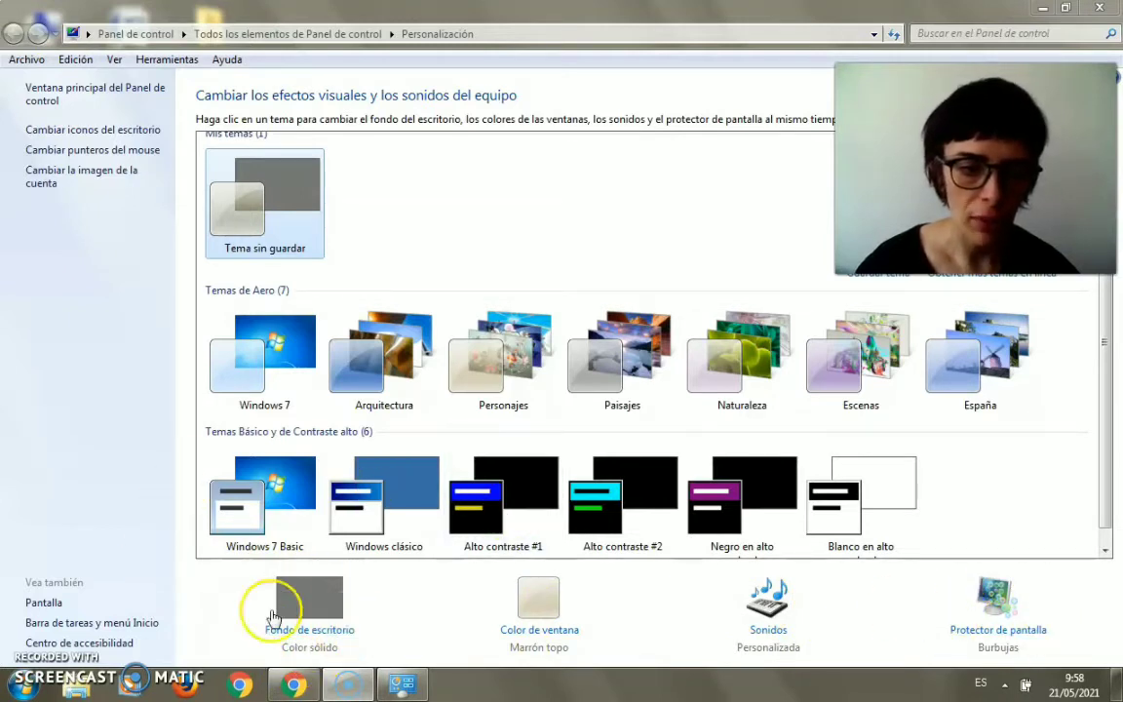
Open the desktop background settings, browse the available images and set the image location to Fondos de escritorio de Windows
left_click(321, 613)
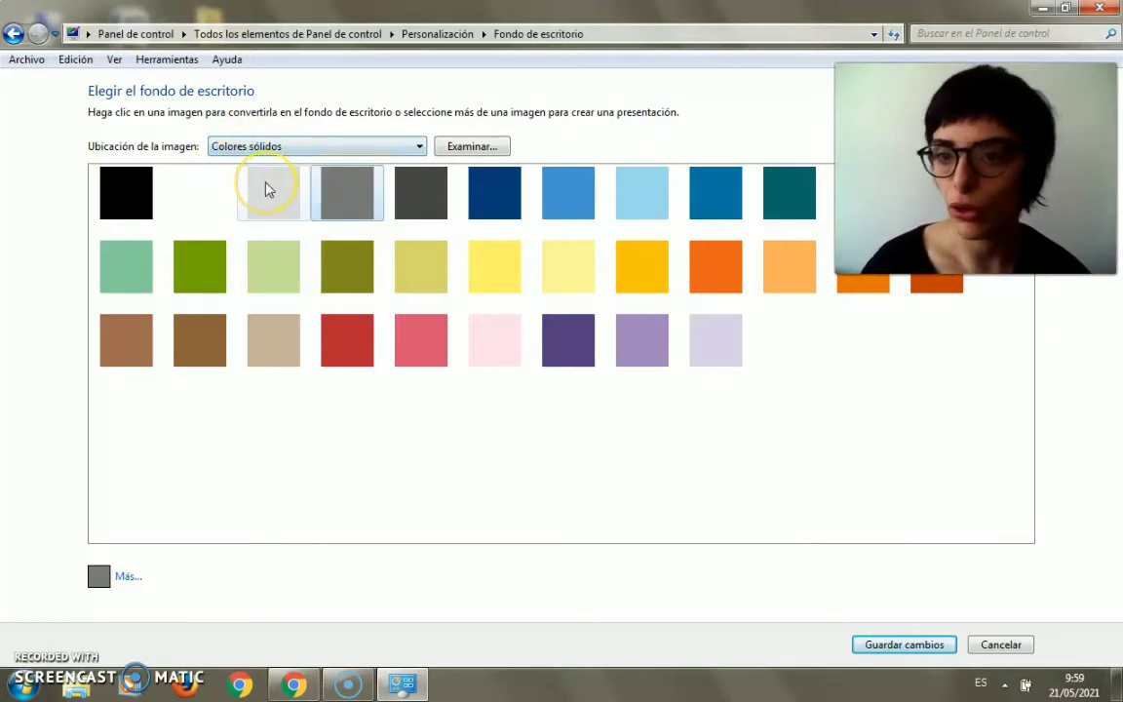
left_click(419, 148)
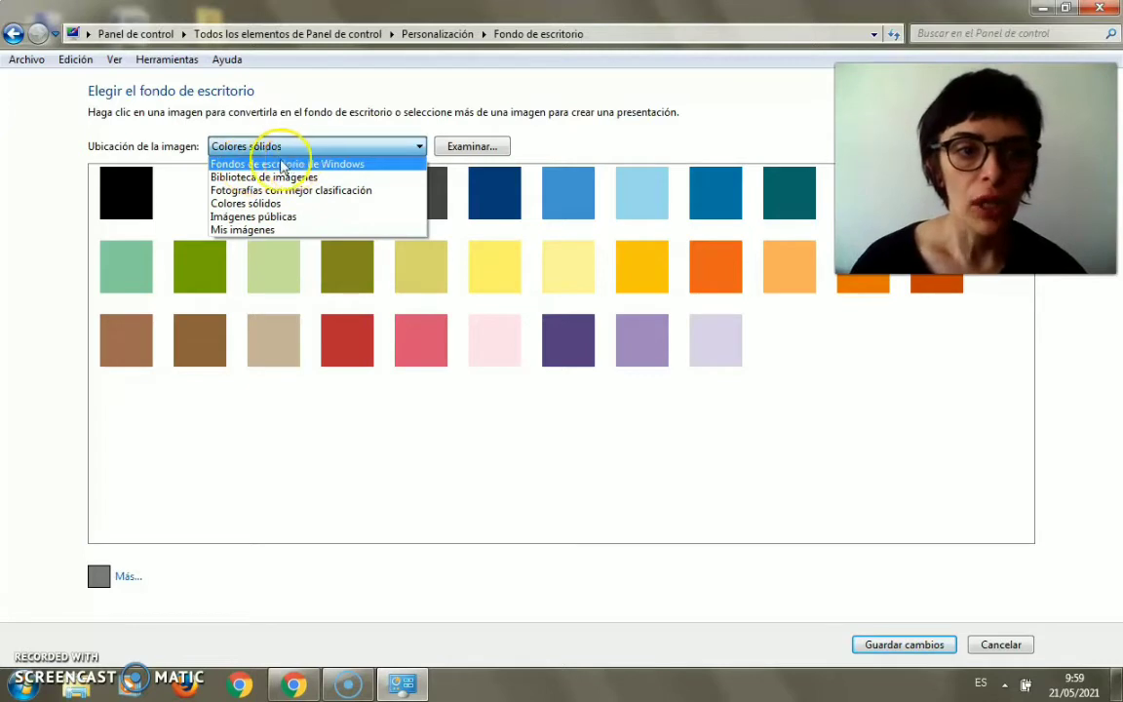
left_click(333, 164)
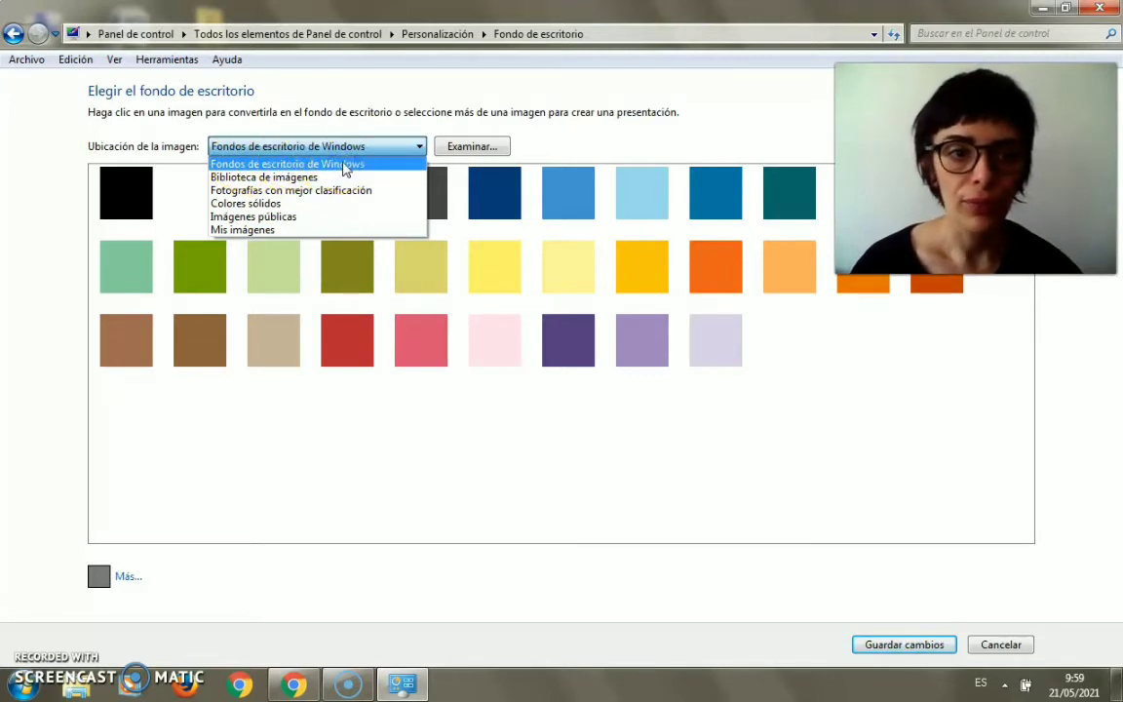
left_click(344, 166)
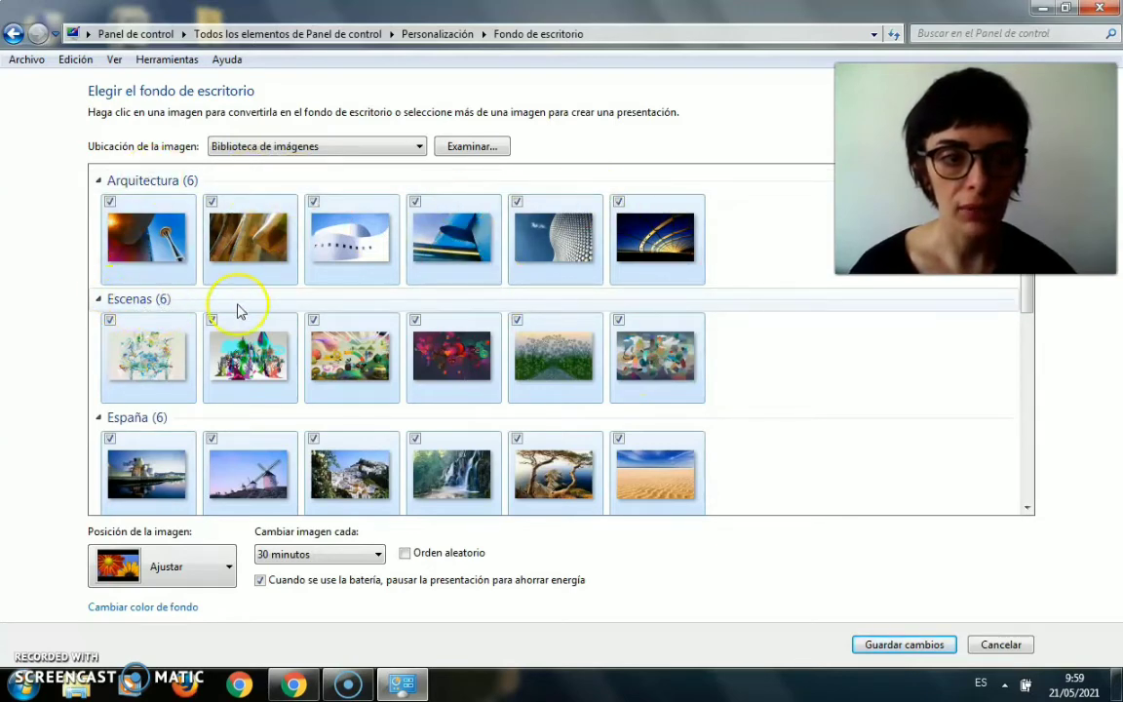
left_click_drag(1027, 308, 1032, 421)
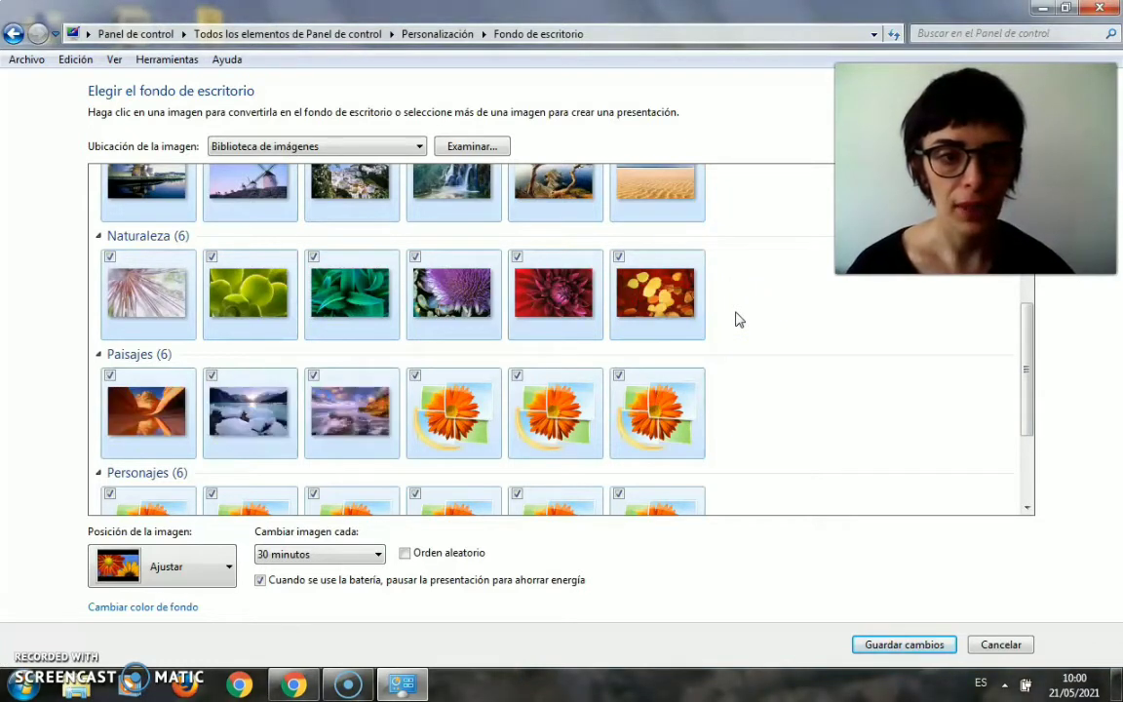
left_click_drag(1025, 359, 1028, 430)
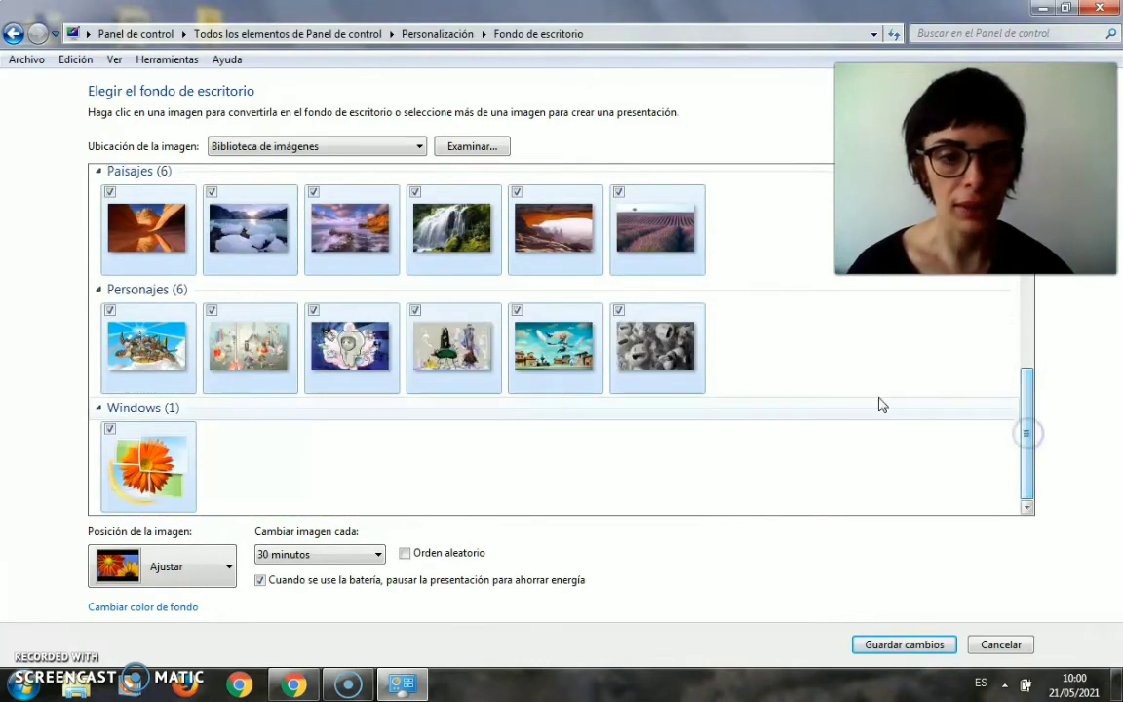
left_click(107, 451)
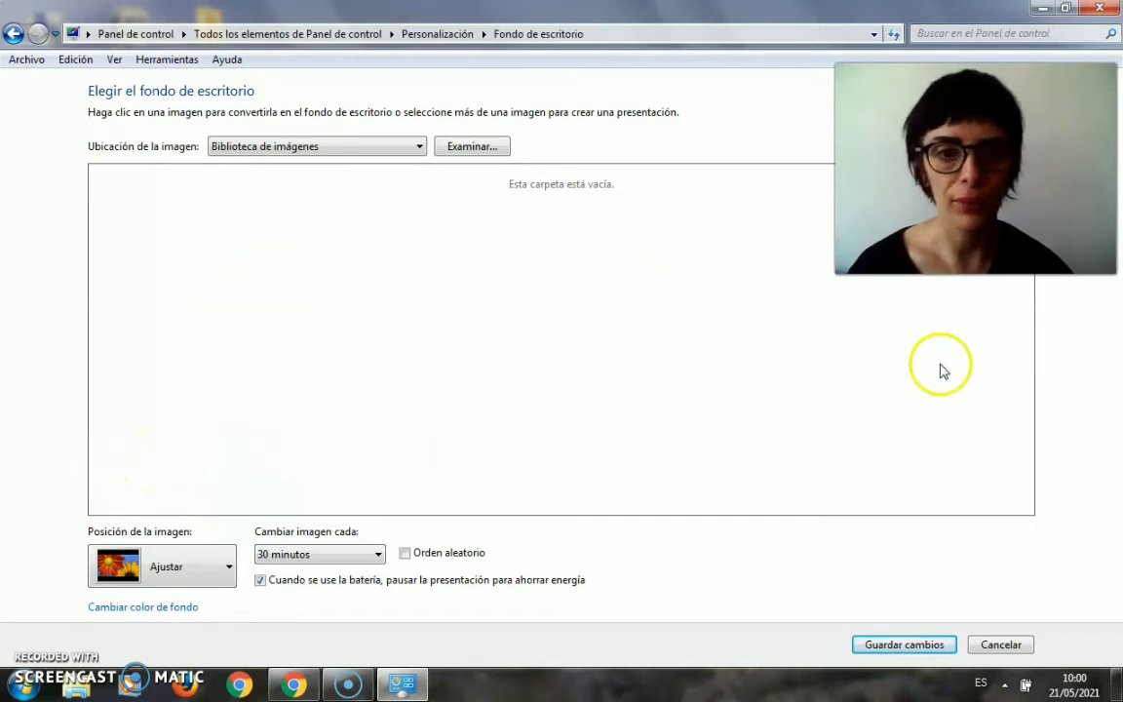
key("Up")
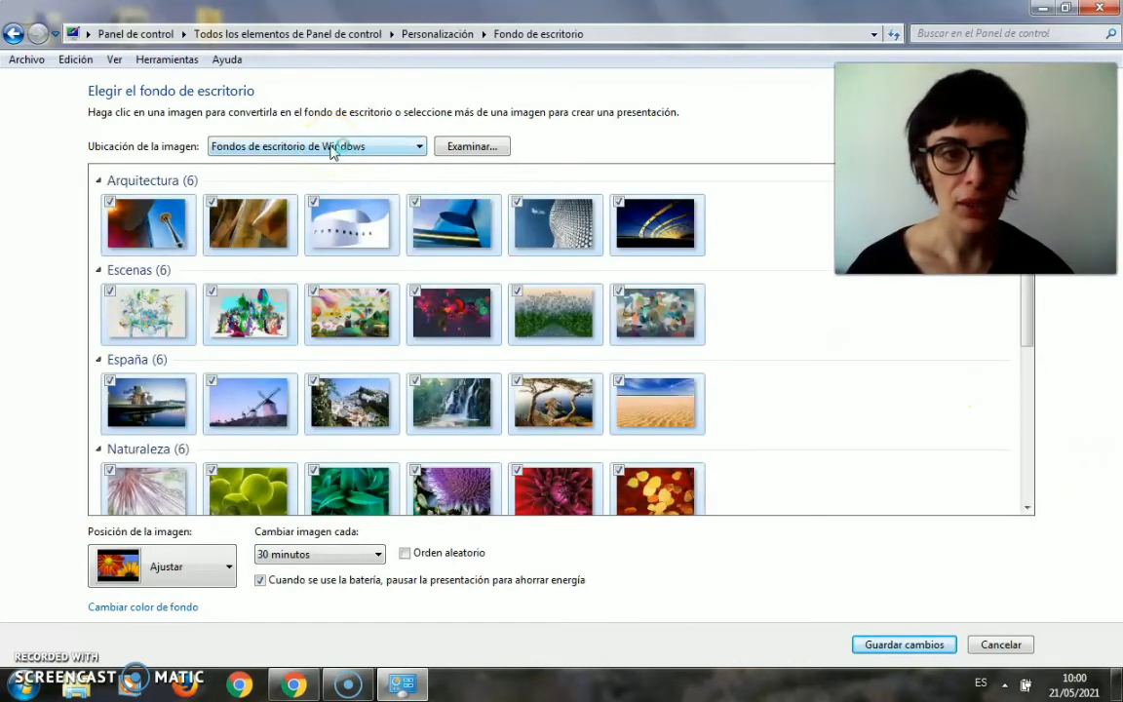
Set only the third Escenas image as the desktop background, save the changes and close the personalization window
left_click(348, 310)
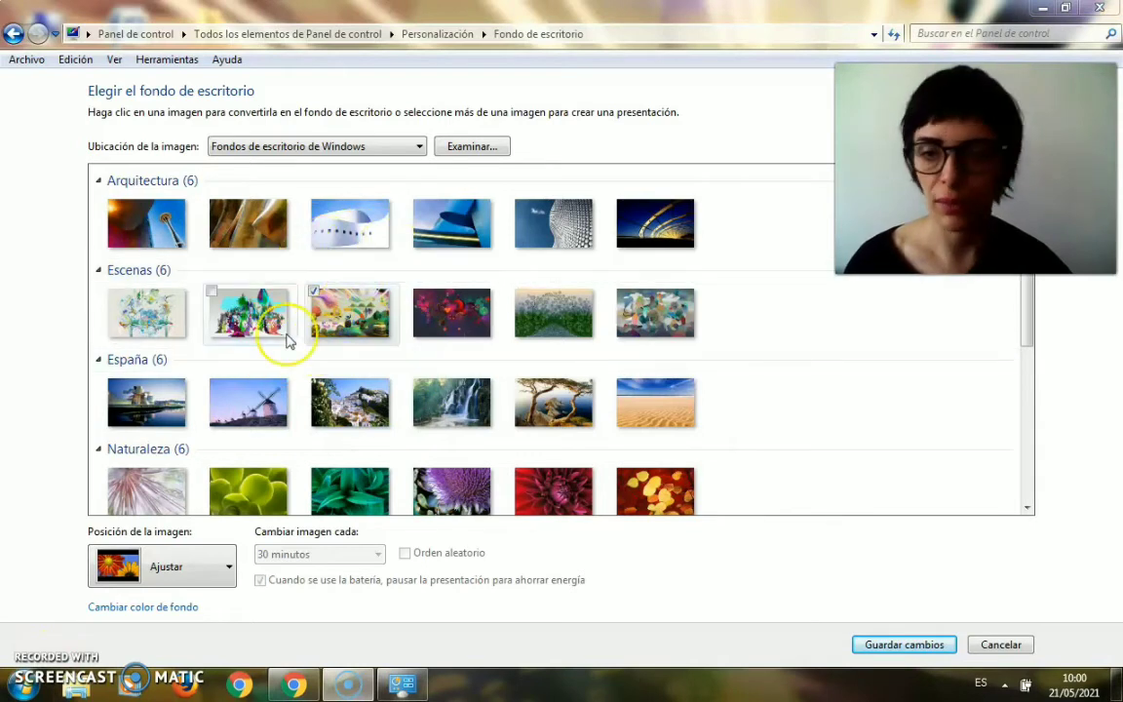
left_click(336, 291)
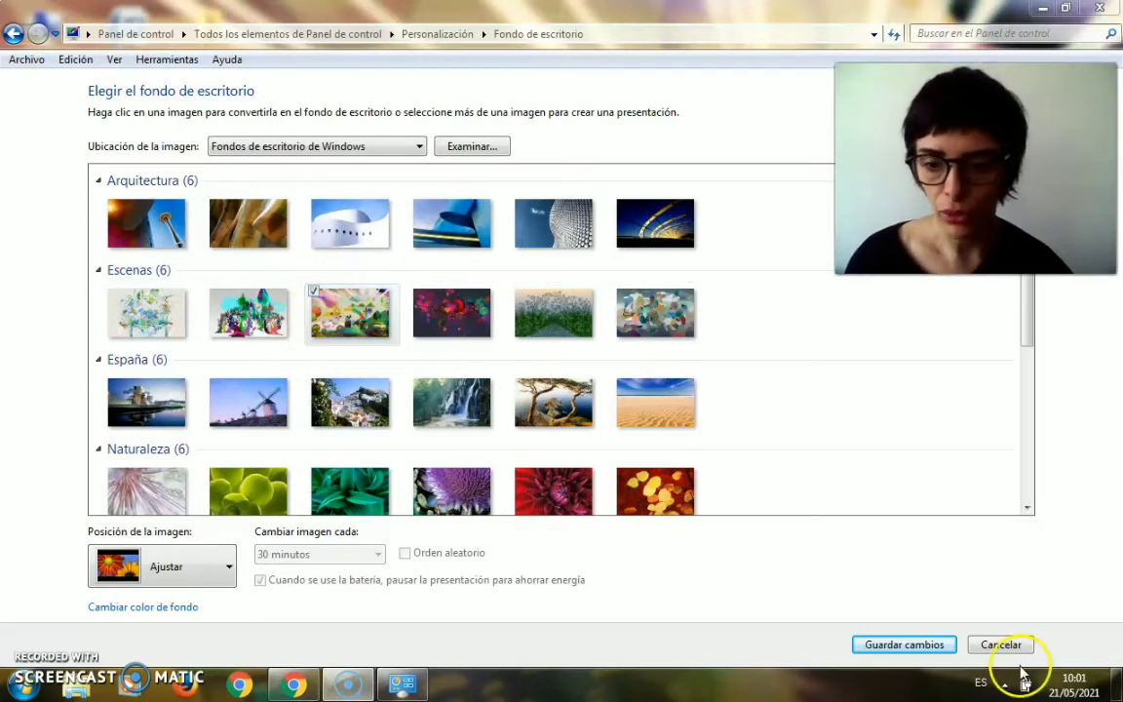
left_click(909, 646)
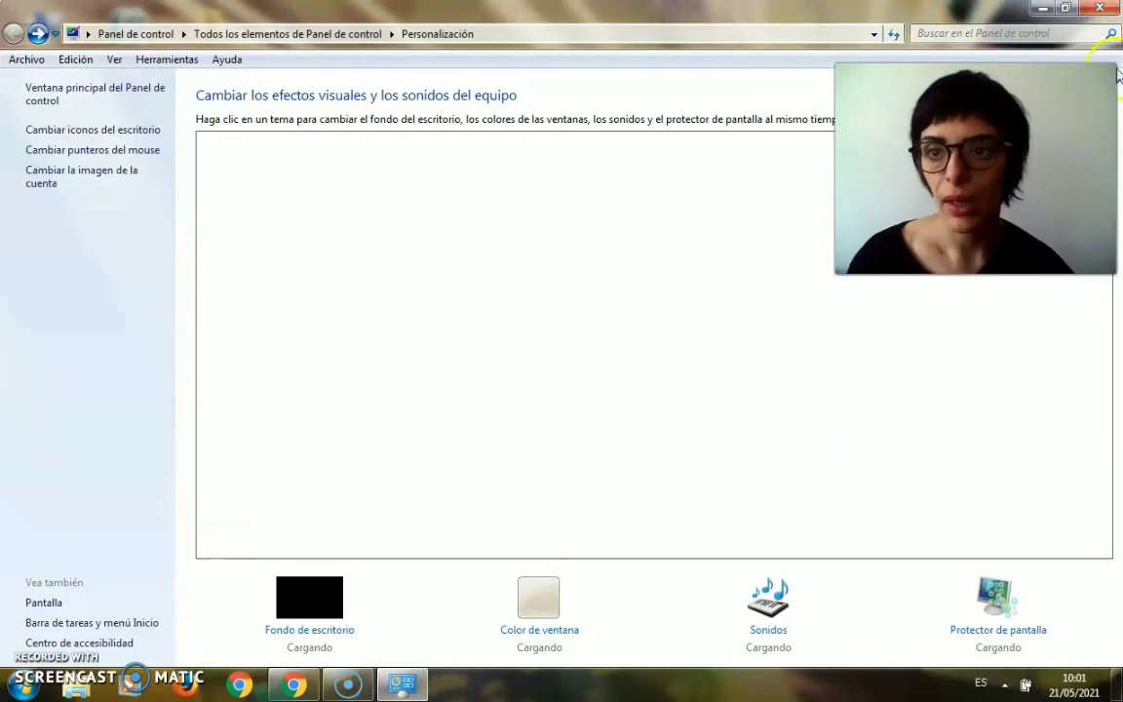
left_click(1097, 10)
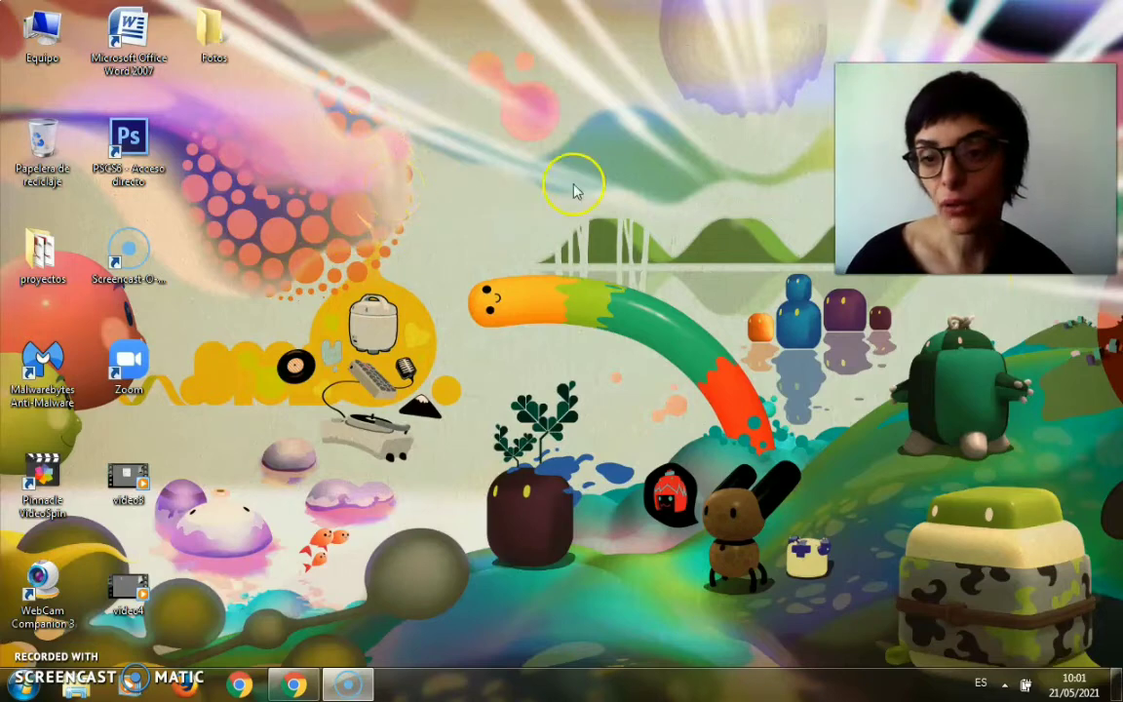
Reopen the personalization settings from the desktop and go to the desktop background options
right_click(391, 120)
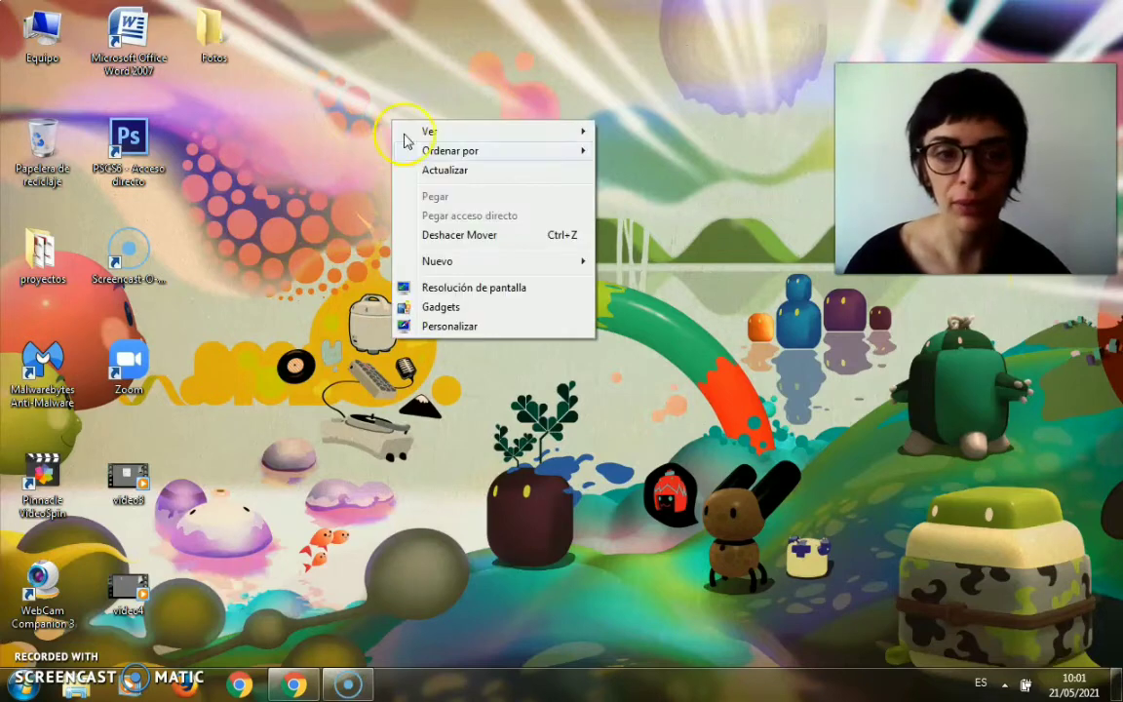
left_click(458, 328)
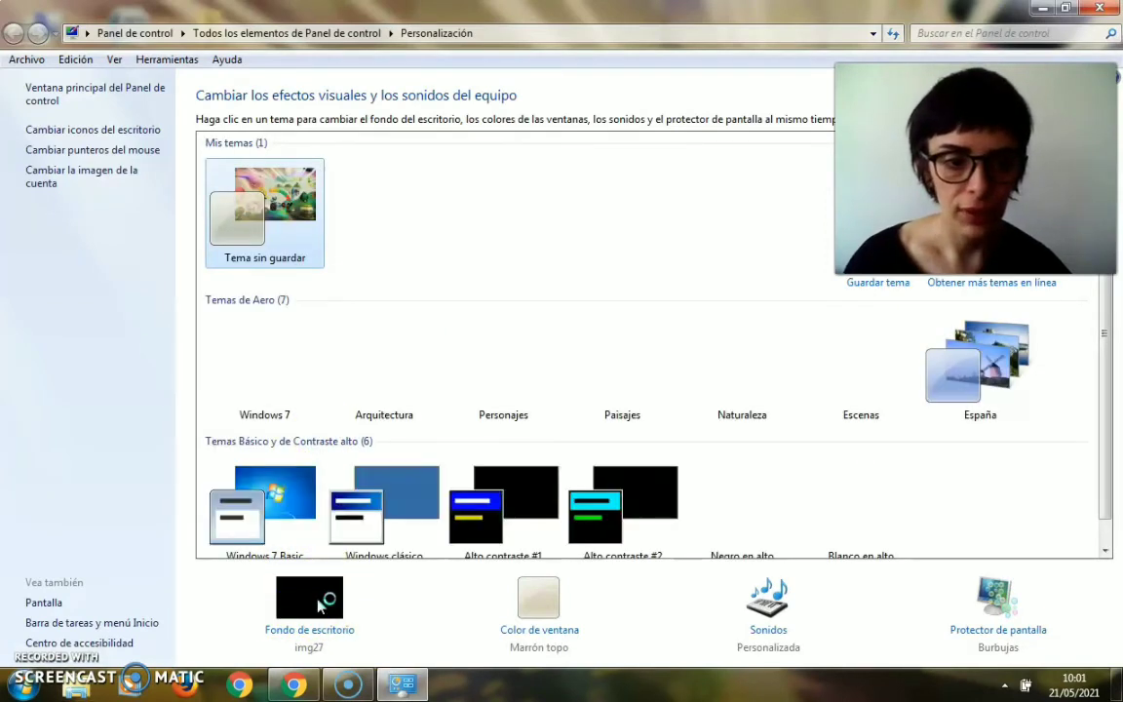
left_click(319, 605)
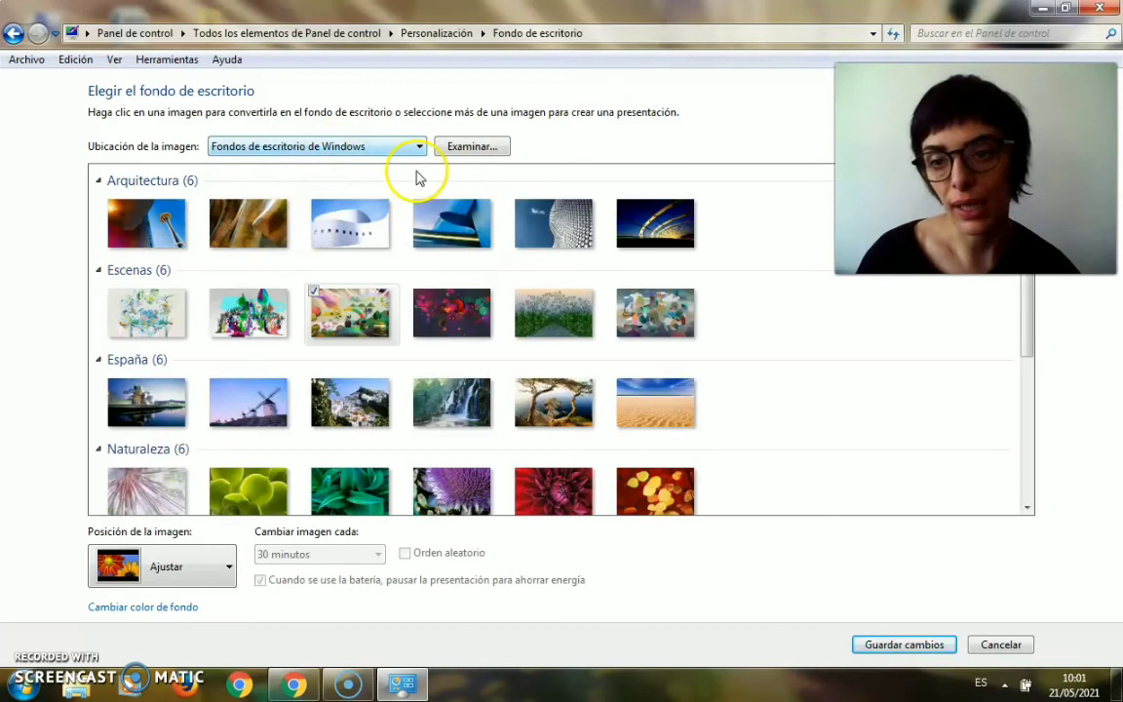
Switch the background image location to Mis imágenes, then browse for and choose the Fotos folder instead
left_click(378, 146)
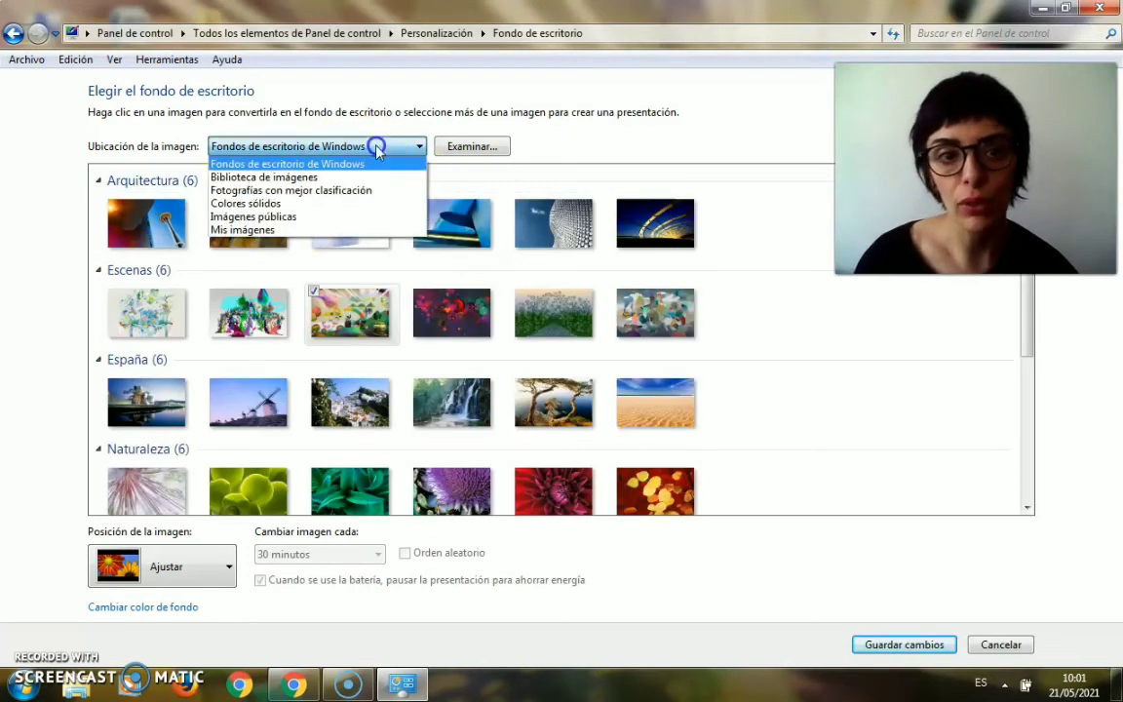
left_click(231, 230)
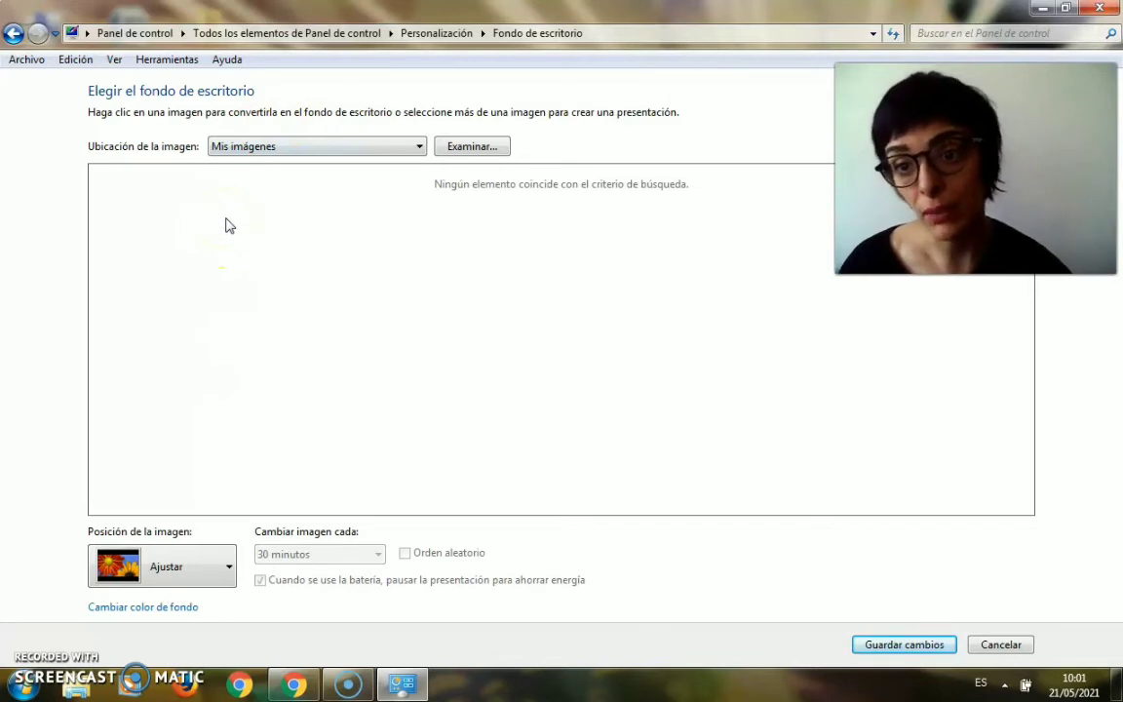
left_click(471, 146)
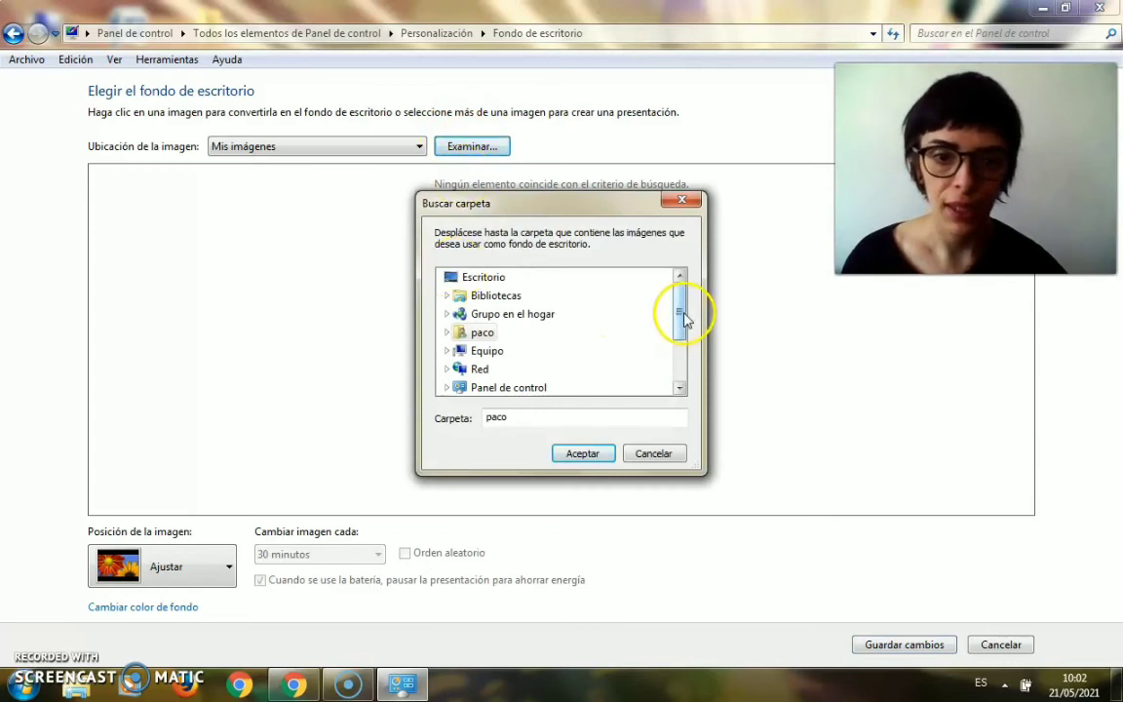
left_click_drag(683, 317, 681, 365)
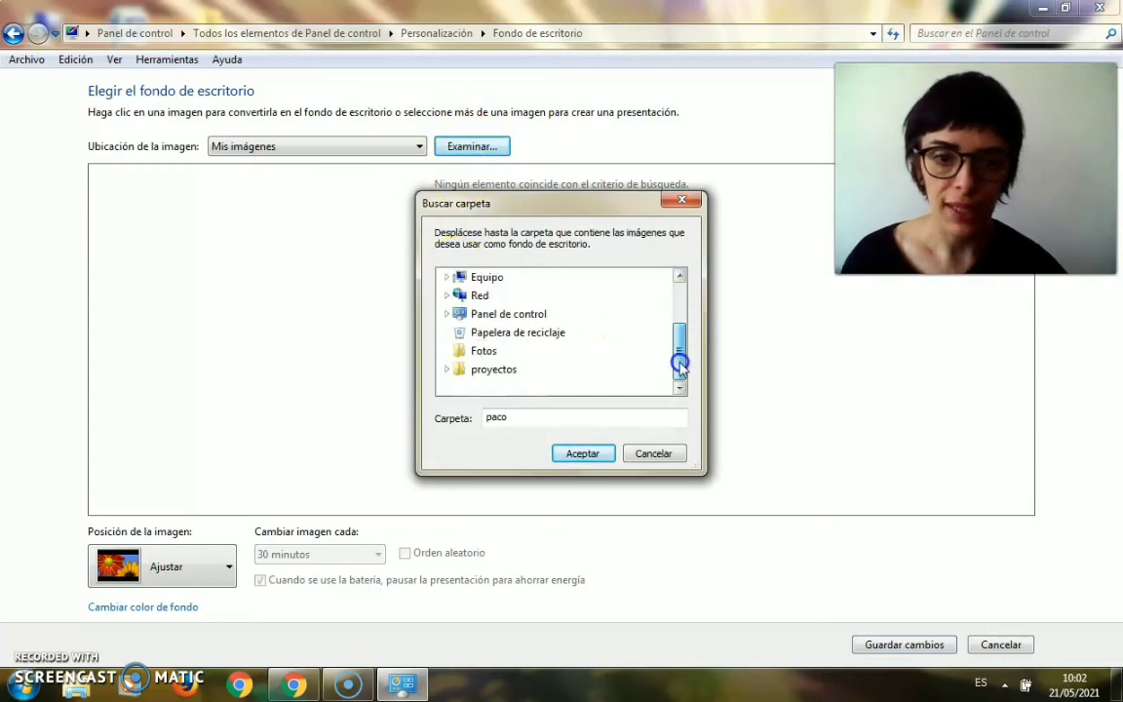
left_click(483, 351)
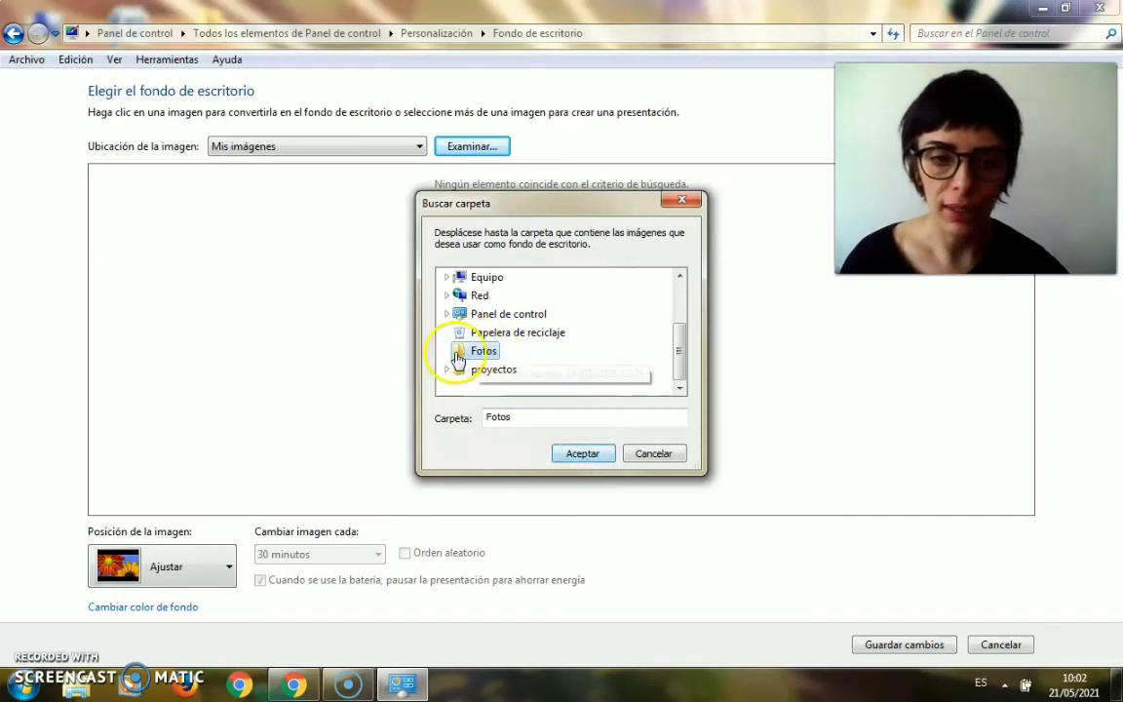
left_click(576, 454)
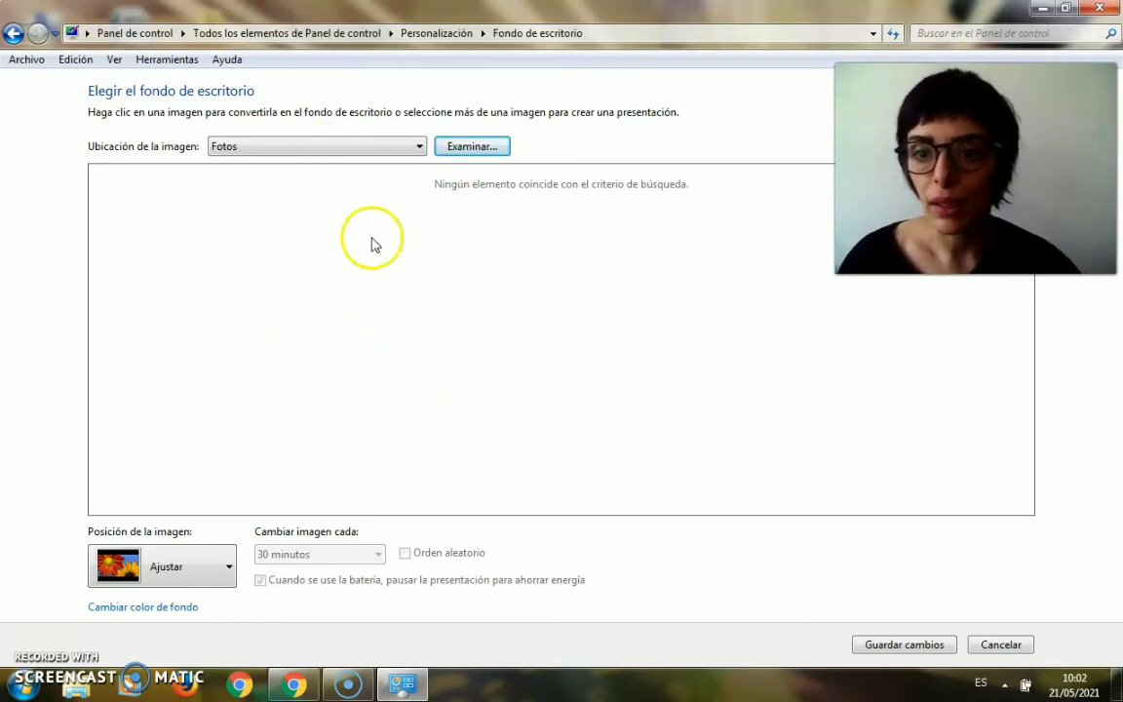
left_click(283, 239)
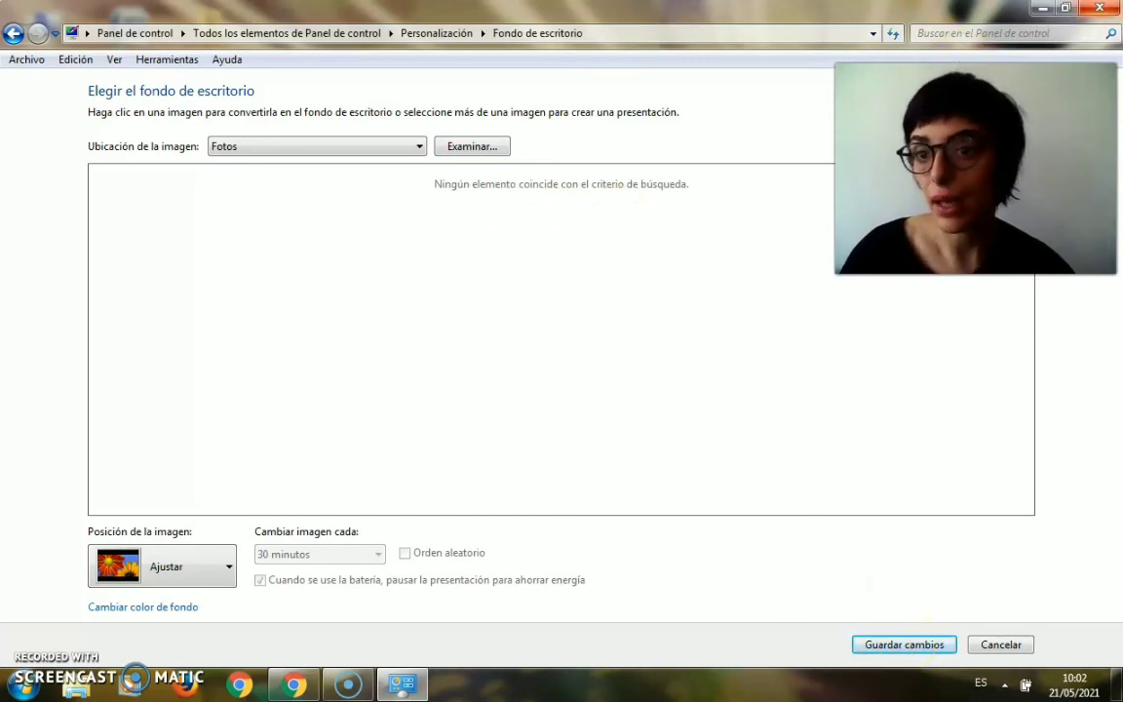
Set the desktop background to the medium grey from Colores sólidos, save the change and close the personalization window
left_click(407, 146)
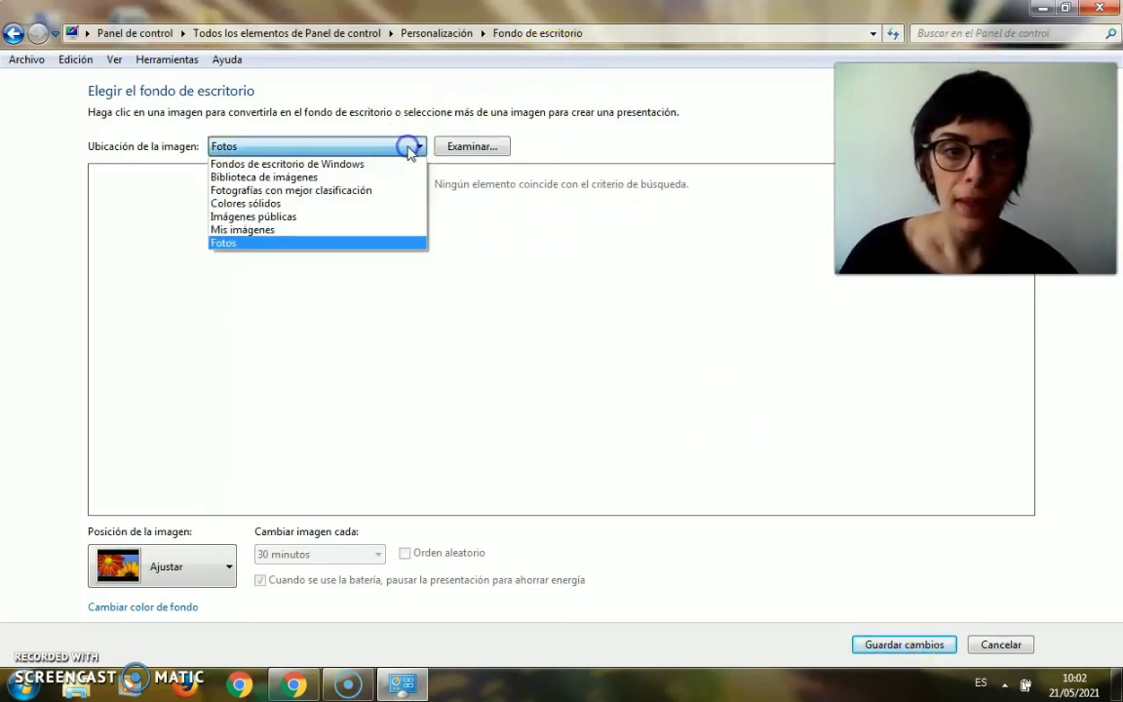
left_click(245, 205)
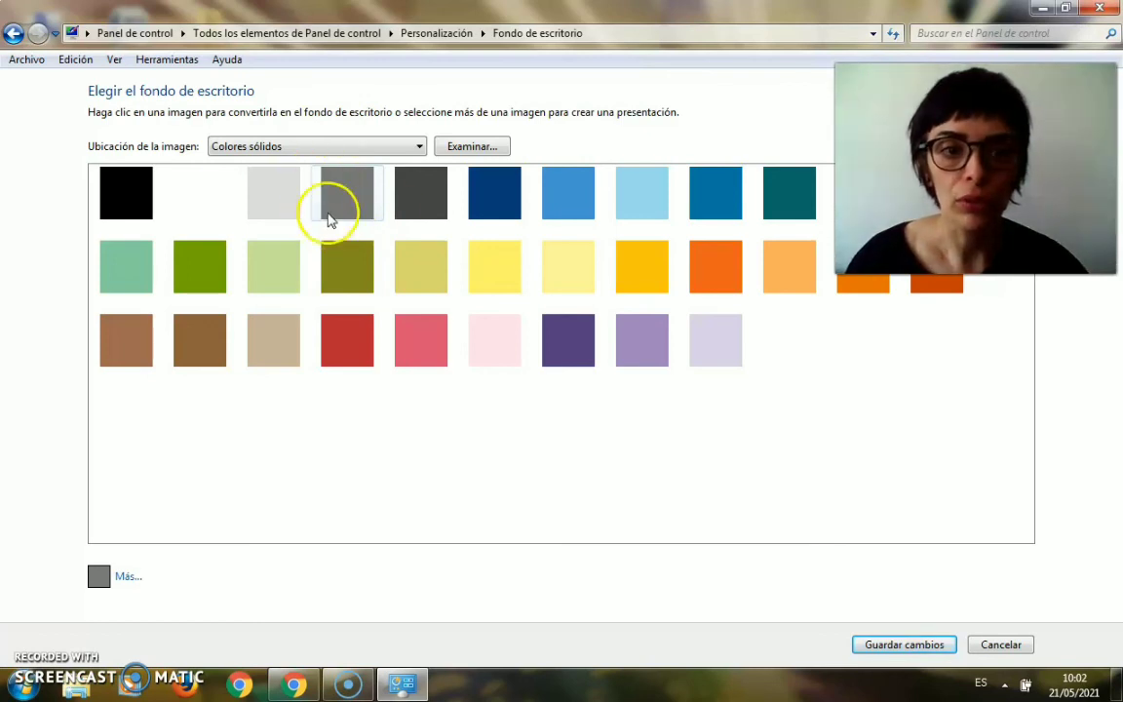
left_click(338, 193)
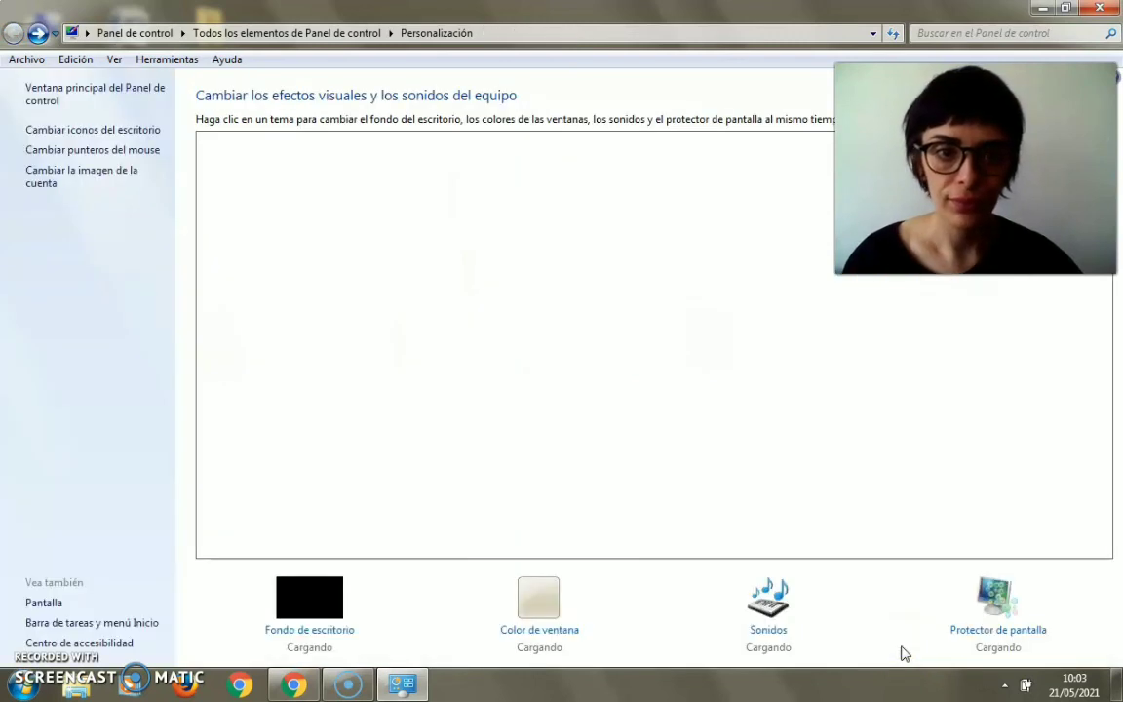
left_click(1095, 18)
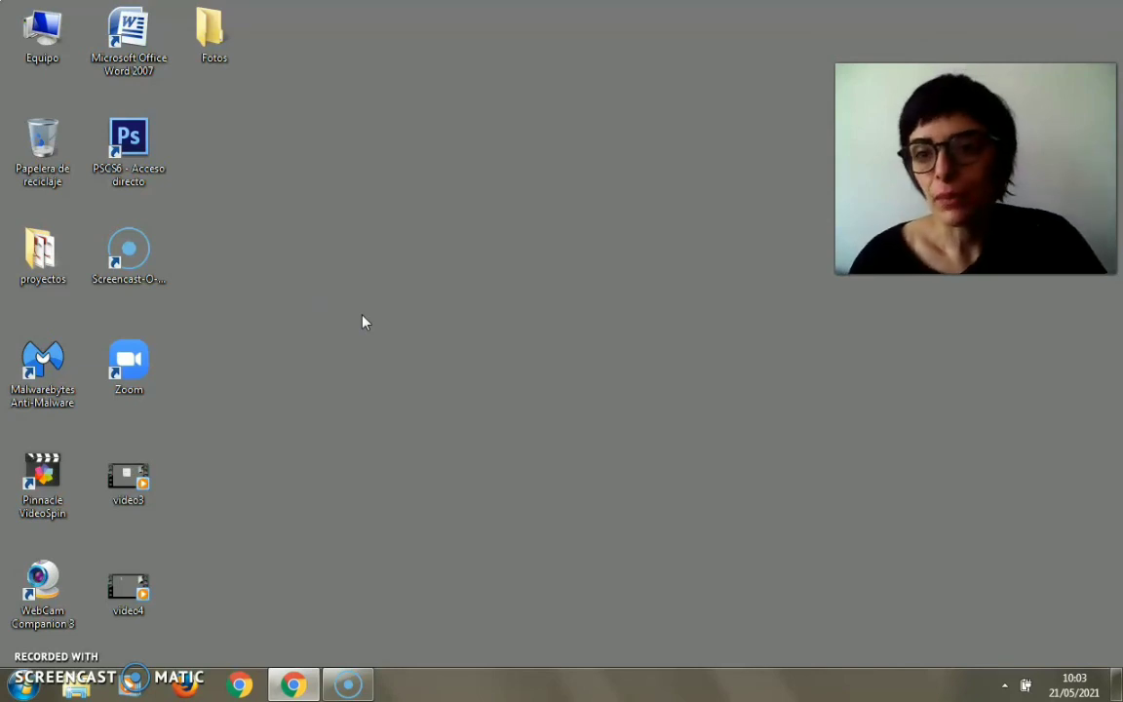
left_click(504, 695)
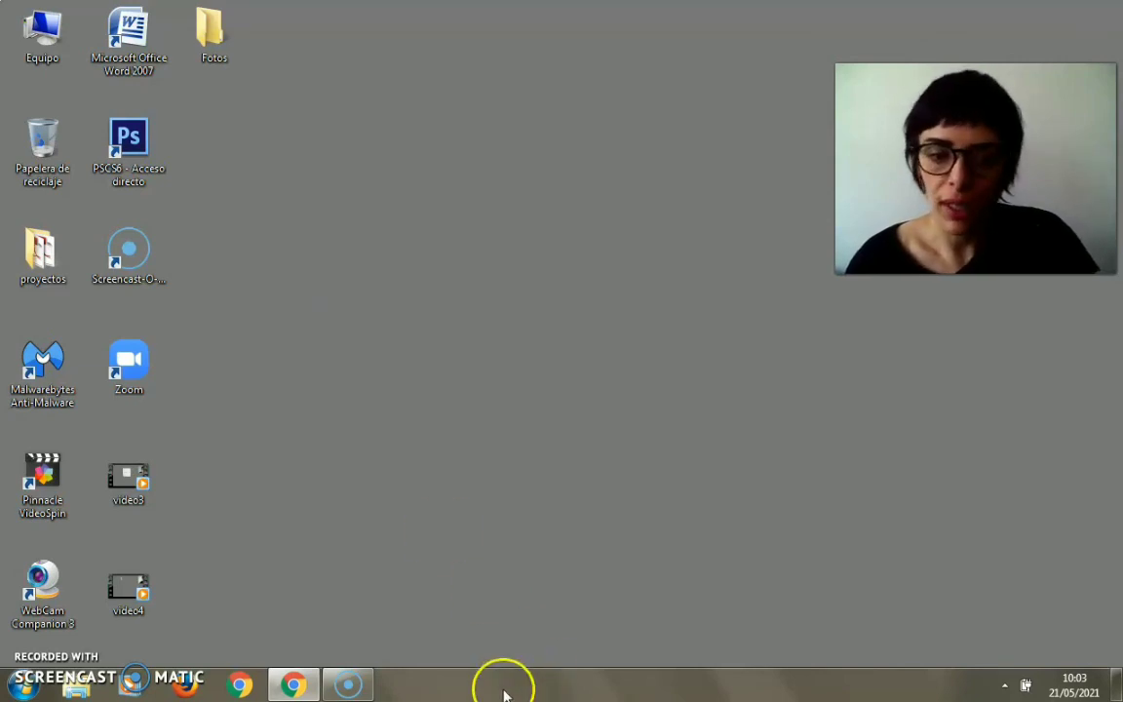